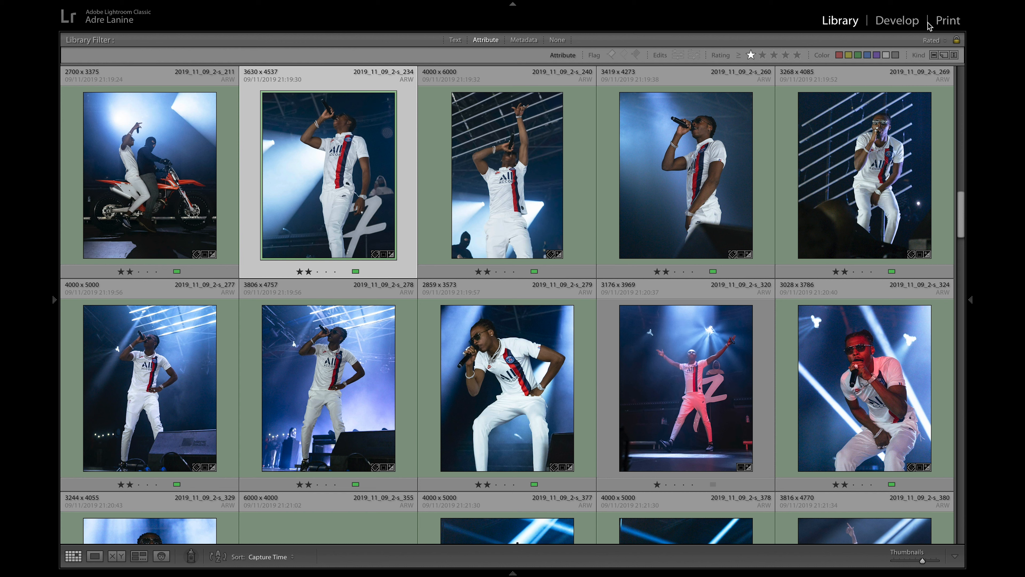
# Show the Map and Slideshow modules in the module picker.
pyautogui.rightClick(795, 16)
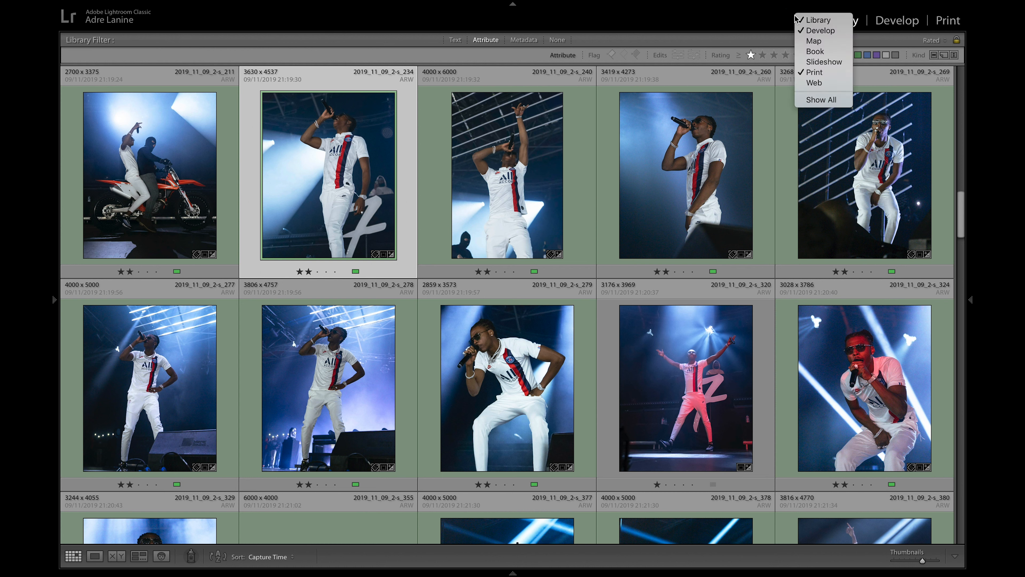
pyautogui.click(805, 40)
pyautogui.rightClick(782, 20)
pyautogui.click(810, 68)
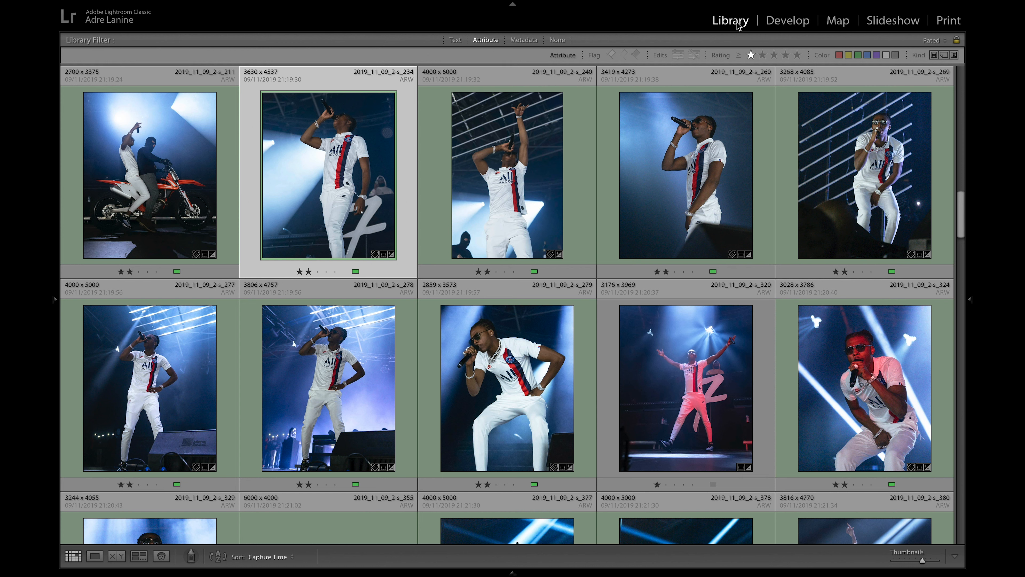
# Hide the Map and Slideshow modules from the module picker.
pyautogui.rightClick(702, 13)
pyautogui.click(719, 38)
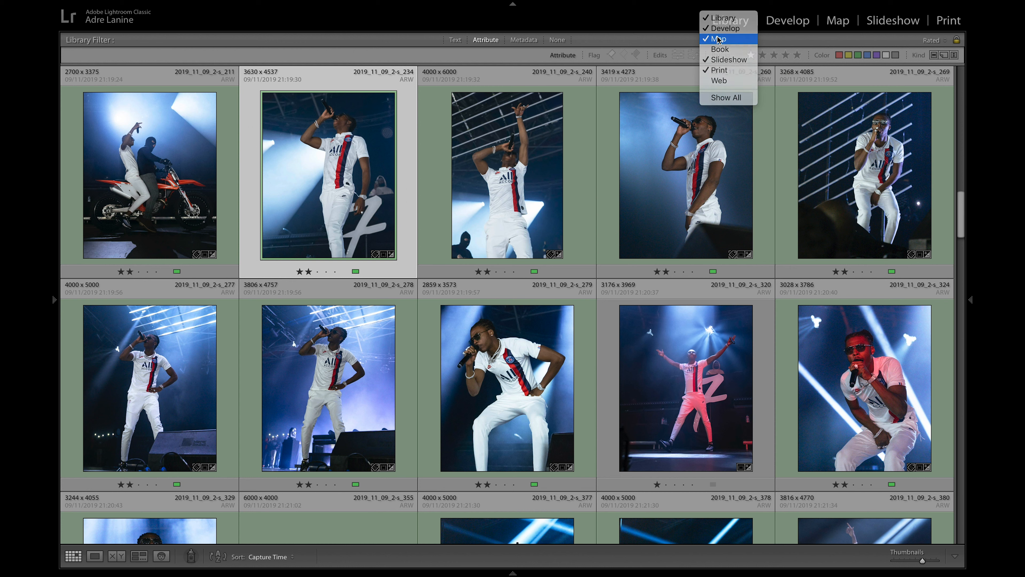
pyautogui.rightClick(709, 19)
pyautogui.click(731, 66)
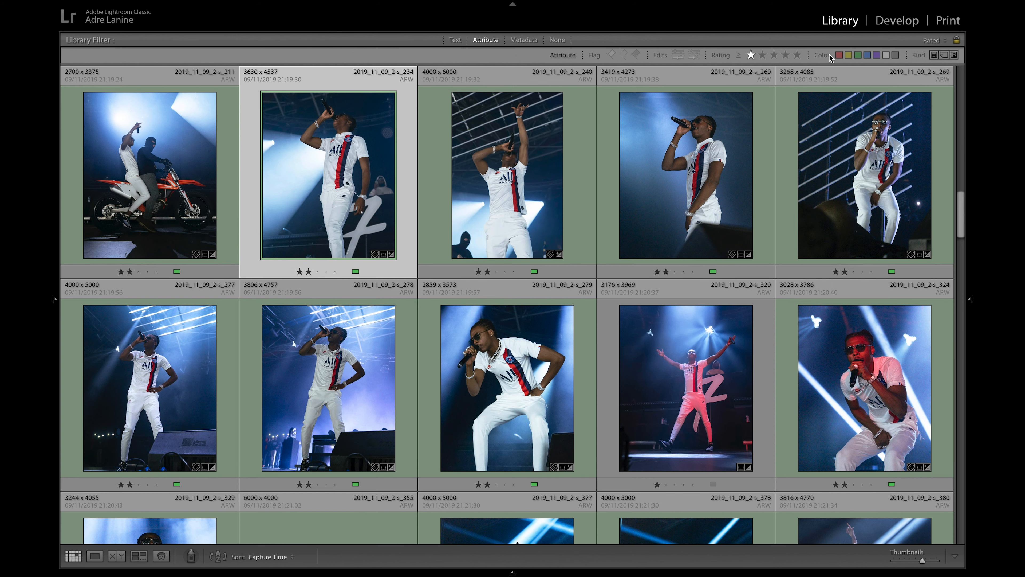
# Open photo 2019_11_09_2-s_234 in Develop to check its crop ratio, and move on to the next photo.
pyautogui.doubleClick(362, 158)
pyautogui.press('r')
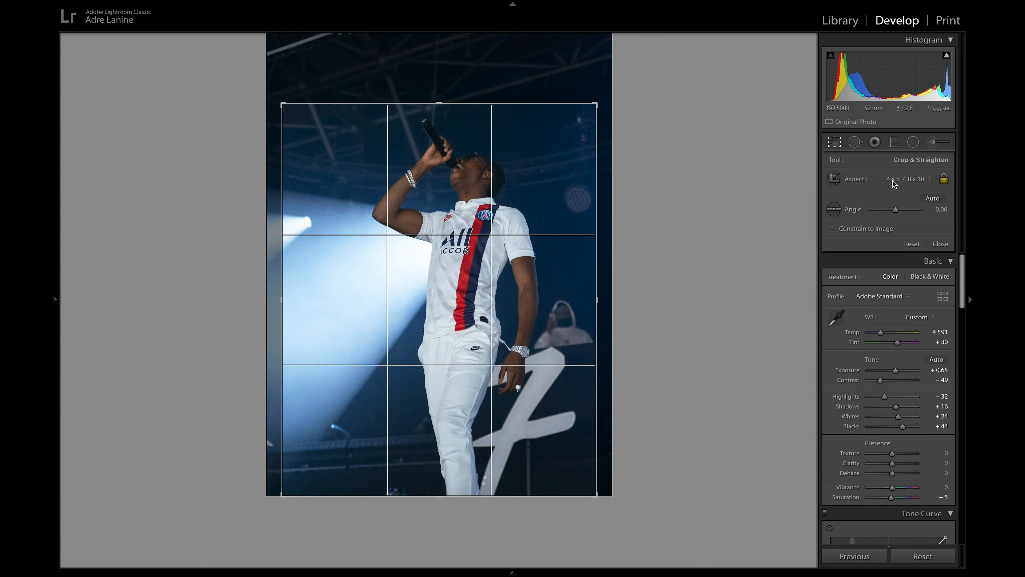
pyautogui.press('Return')
pyautogui.press('Right')
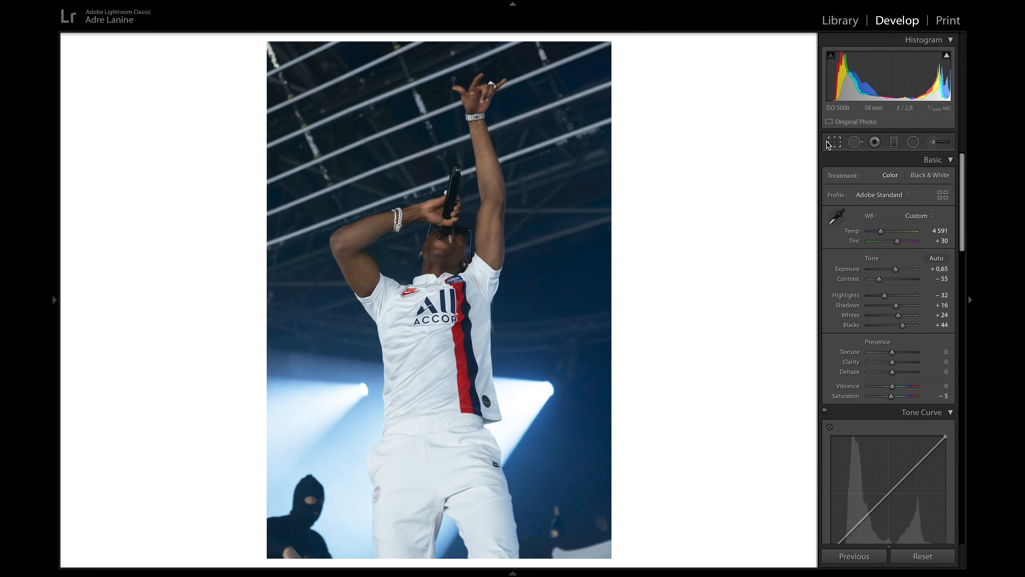
# Try a 4 x 5 / 8 x 10 crop on this photo, reset it to the original framing and close the crop tool.
pyautogui.click(829, 144)
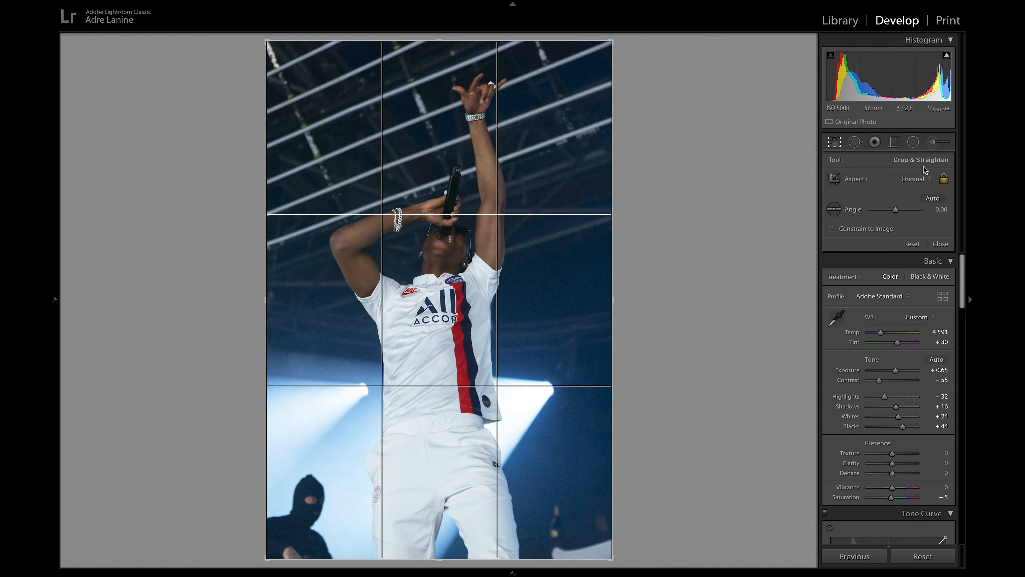
pyautogui.click(919, 179)
pyautogui.click(900, 230)
pyautogui.click(914, 179)
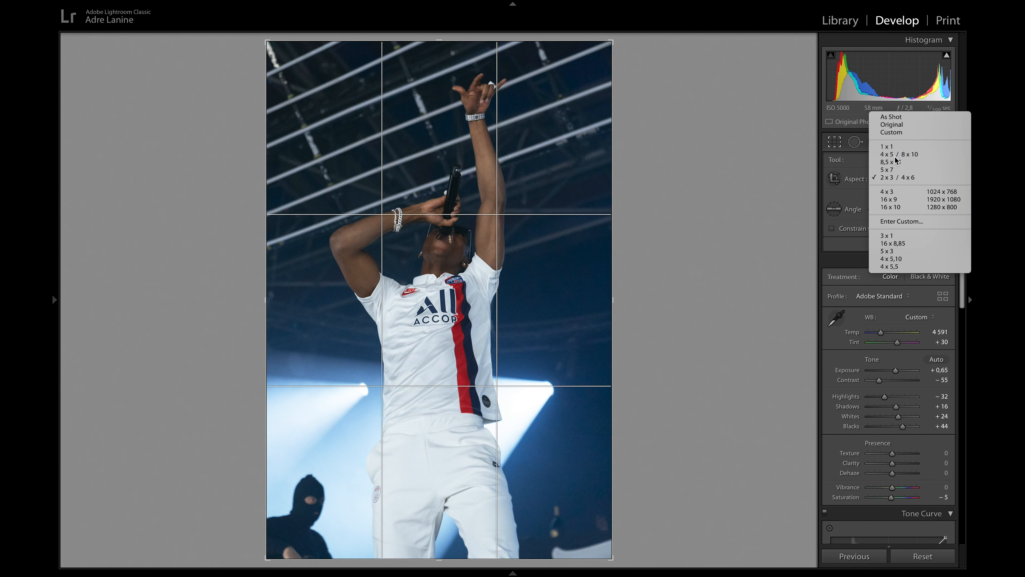
pyautogui.click(908, 161)
pyautogui.moveTo(326, 493)
pyautogui.mouseDown()
pyautogui.moveTo(325, 471)
pyautogui.moveTo(324, 498)
pyautogui.mouseUp()
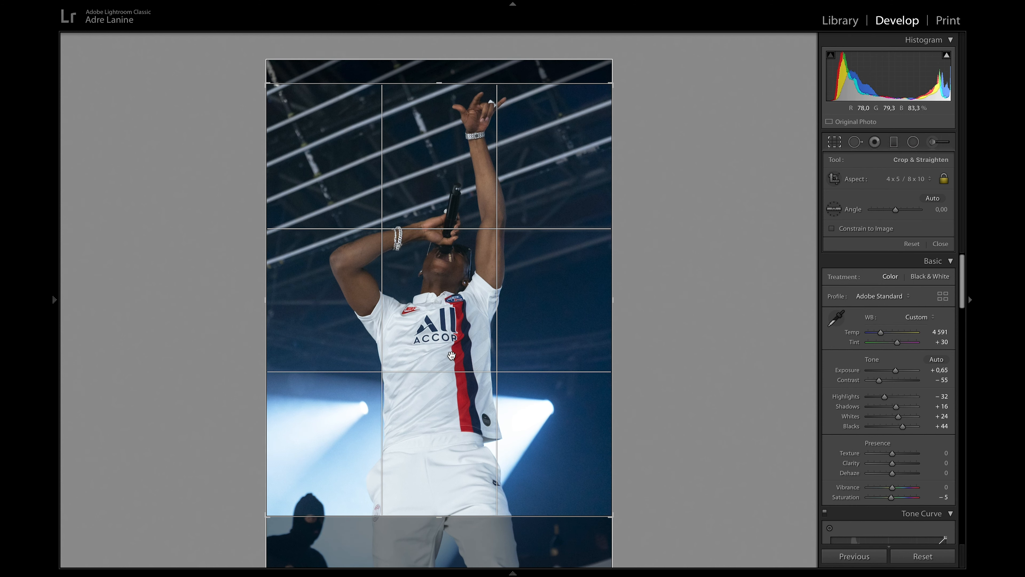
pyautogui.click(911, 244)
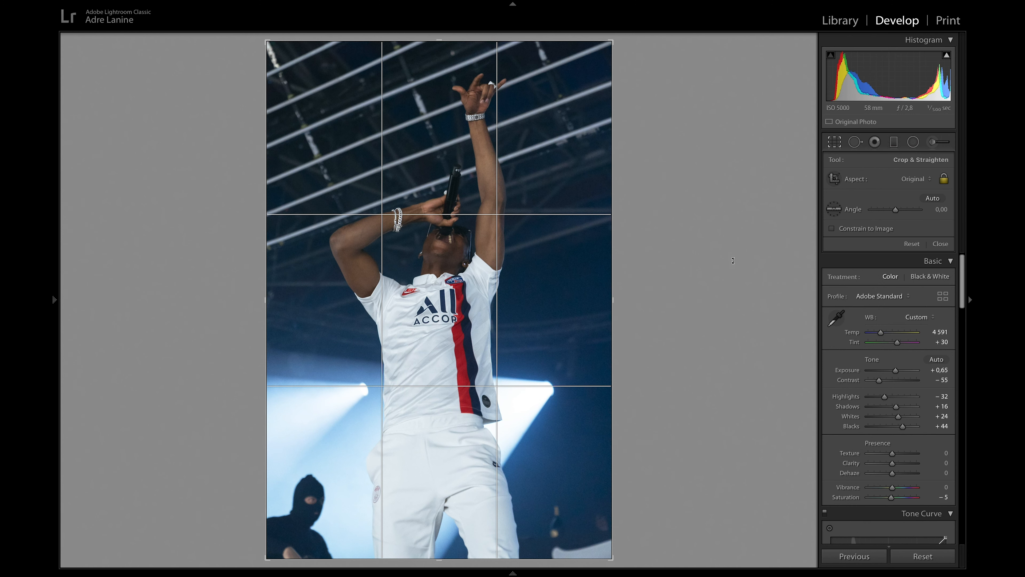
pyautogui.press('r')
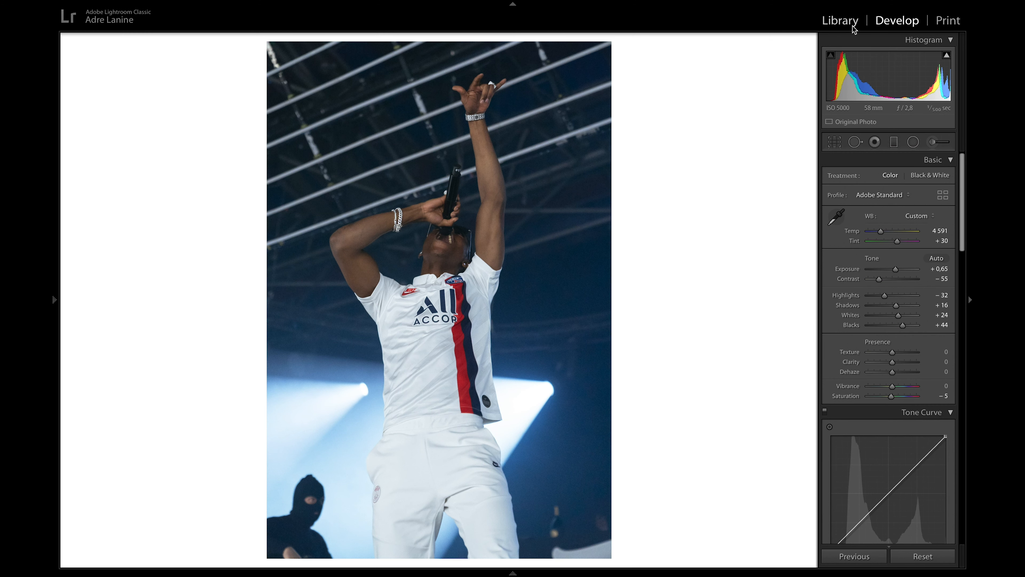
# Preview several built-in layout templates in the Print module and apply the (1) 4 x 6 template.
pyautogui.click(941, 22)
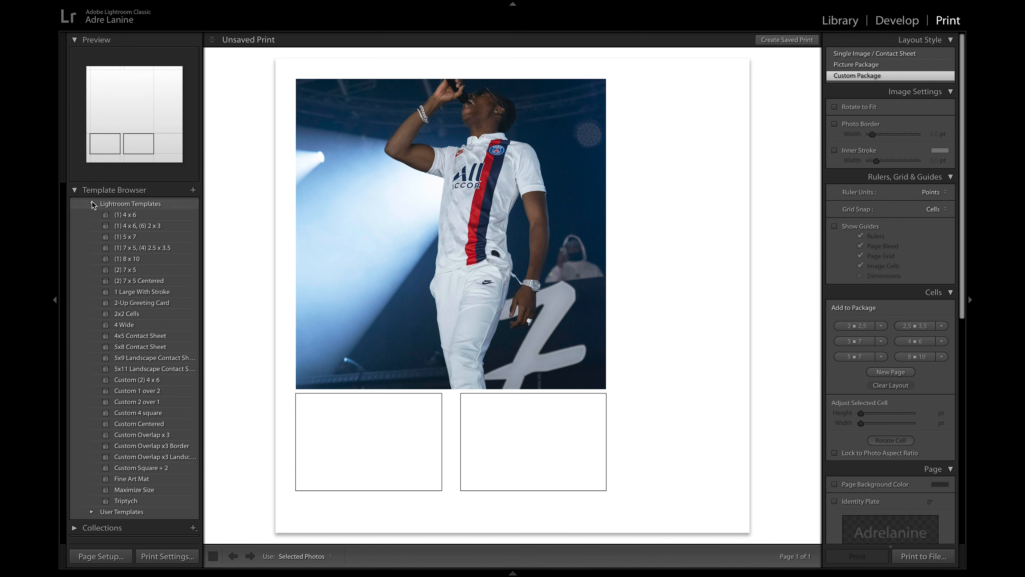
pyautogui.click(146, 270)
pyautogui.click(133, 226)
pyautogui.click(141, 281)
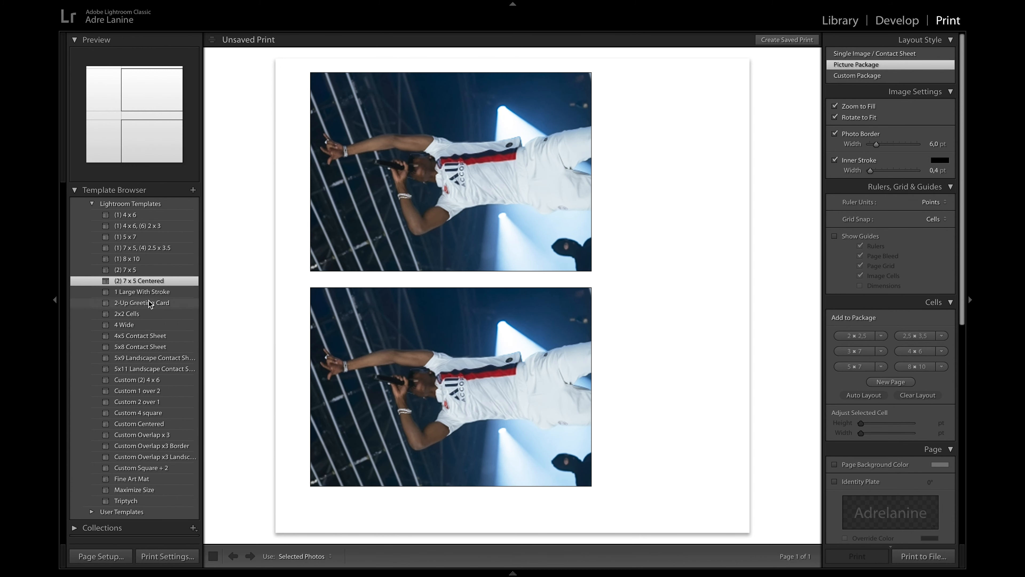
pyautogui.click(141, 335)
pyautogui.click(139, 380)
pyautogui.click(137, 402)
pyautogui.click(140, 423)
pyautogui.click(142, 435)
pyautogui.click(146, 446)
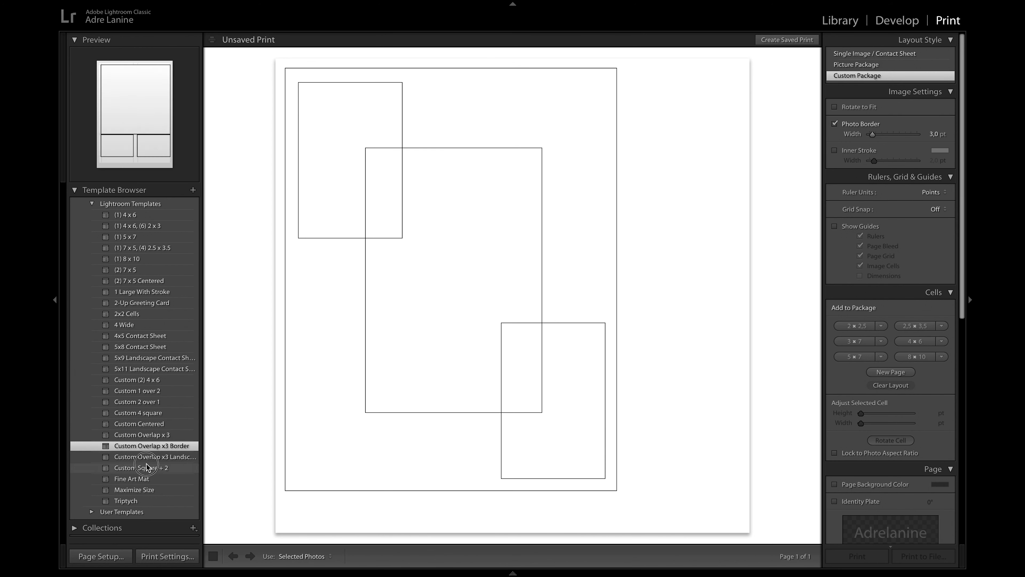
pyautogui.click(146, 467)
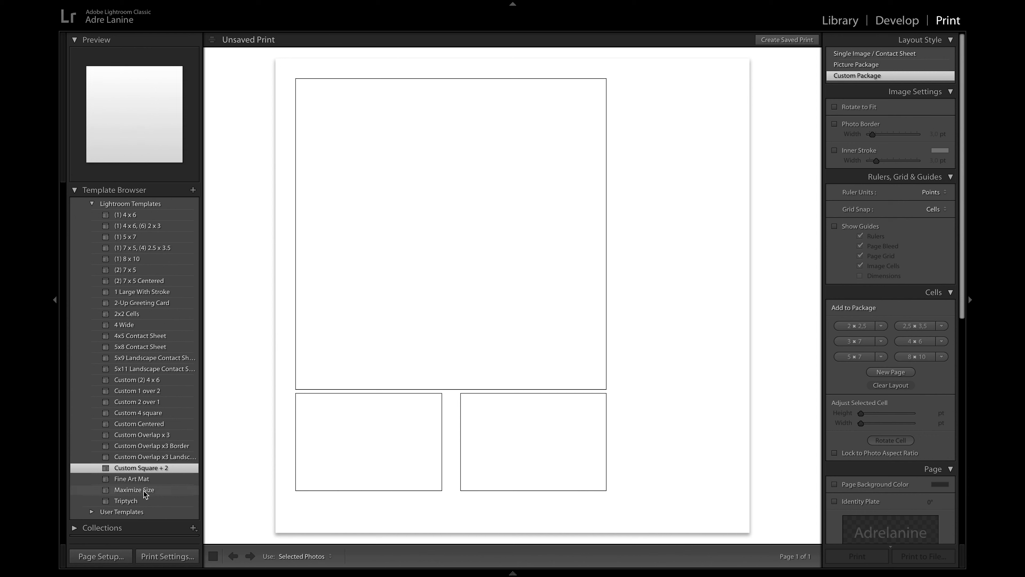
pyautogui.click(158, 219)
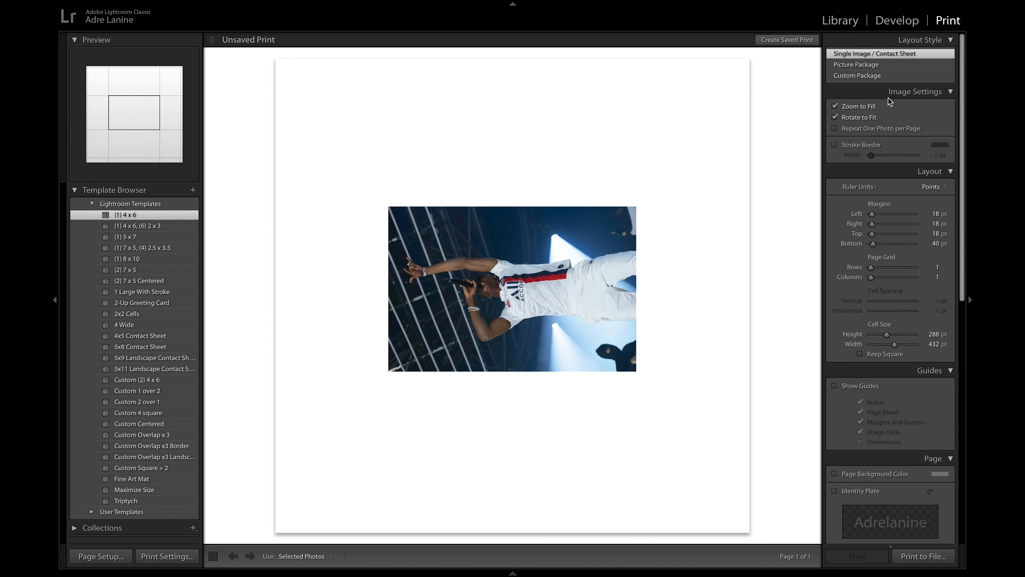
# Turn off Zoom to Fill and Rotate to Fit in the print image settings.
pyautogui.scroll(-10, 884, 120)
pyautogui.scroll(10, 848, 137)
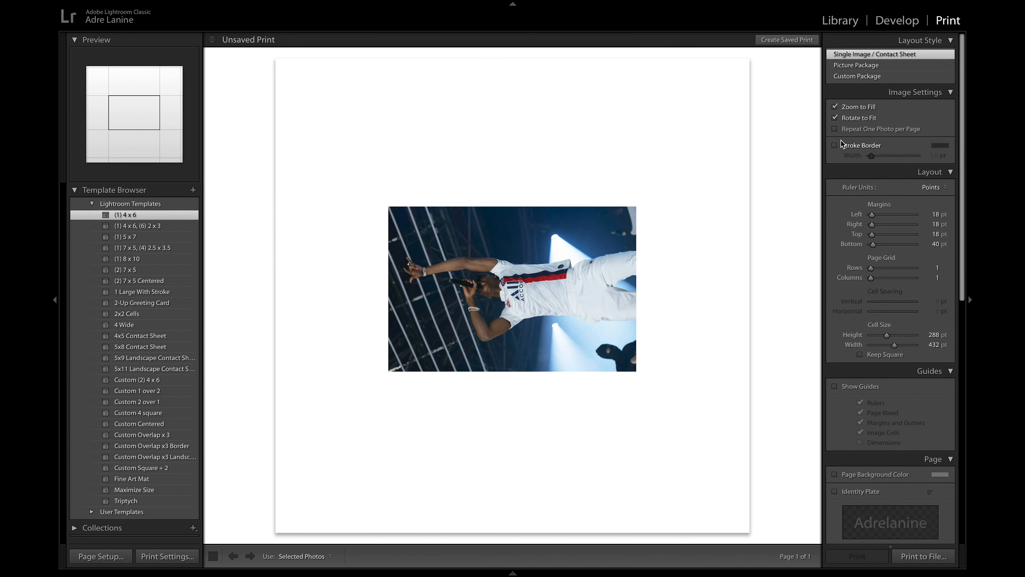
pyautogui.click(846, 107)
pyautogui.click(845, 118)
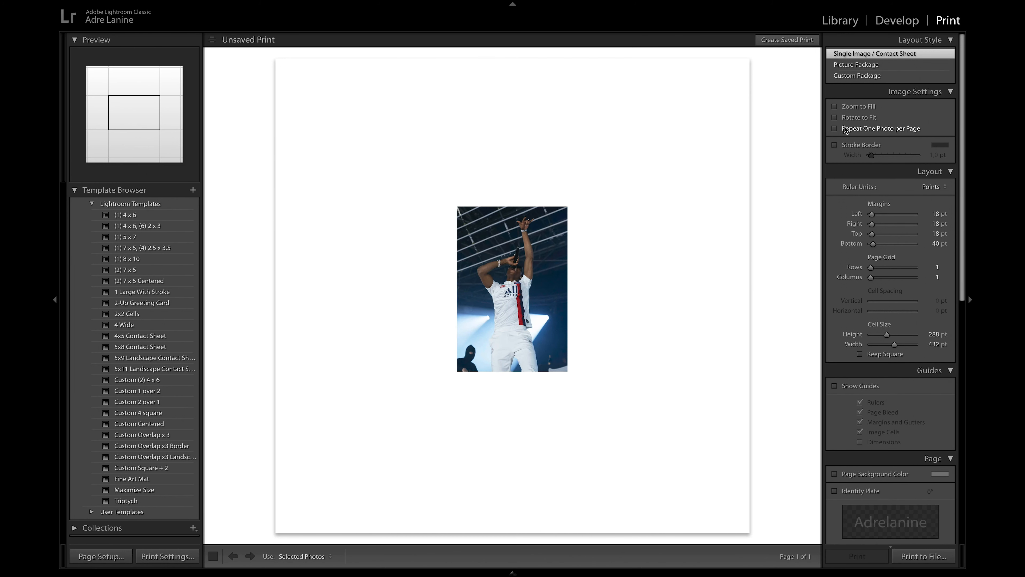
pyautogui.click(835, 117)
pyautogui.click(835, 117)
# Set all four page margins to 0 pt and the cell height and width to 825 pt.
pyautogui.moveTo(872, 214); pyautogui.dragTo(815, 247)
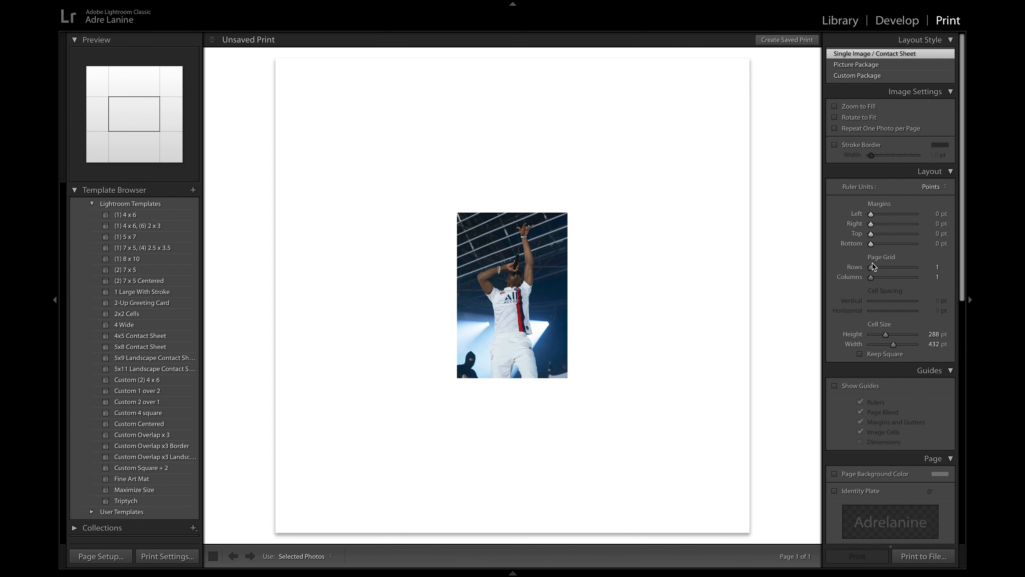
pyautogui.moveTo(934, 335); pyautogui.dragTo(945, 345)
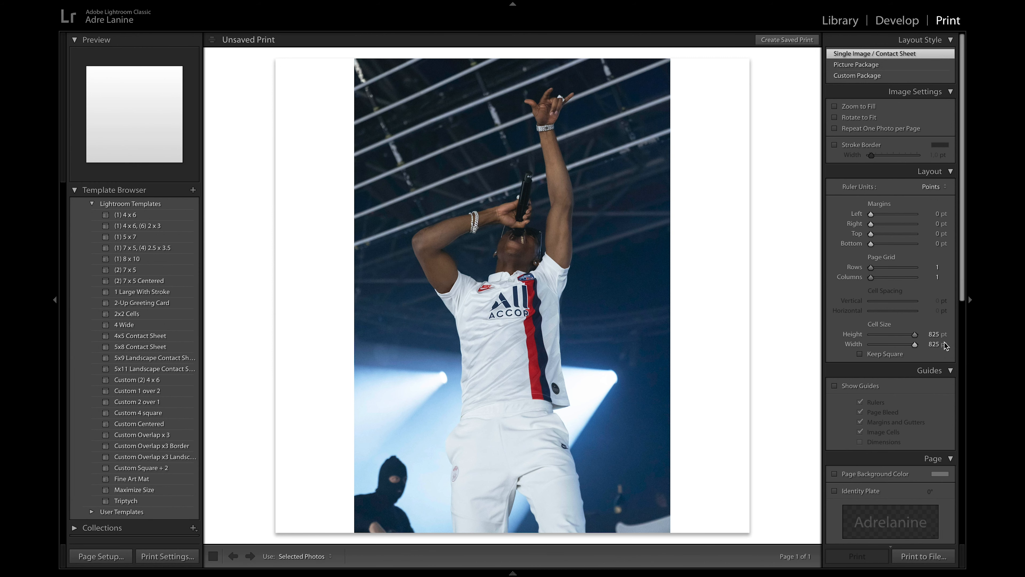
# Try margins of 135 pt right, 145 pt top and 101 pt bottom, and reset them to 0 pt.
pyautogui.moveTo(871, 215); pyautogui.dragTo(876, 245)
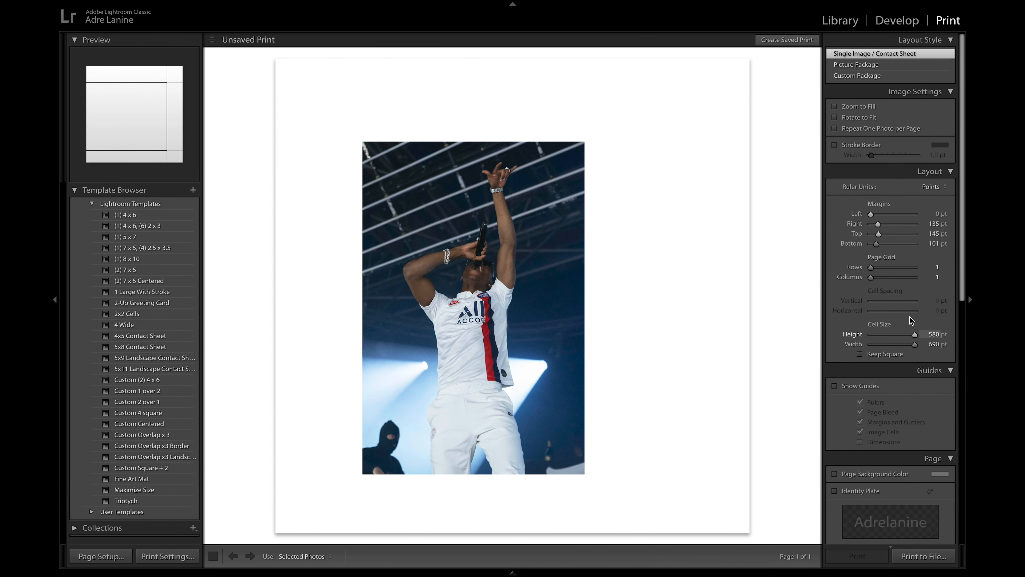
pyautogui.doubleClick(855, 243)
pyautogui.doubleClick(854, 234)
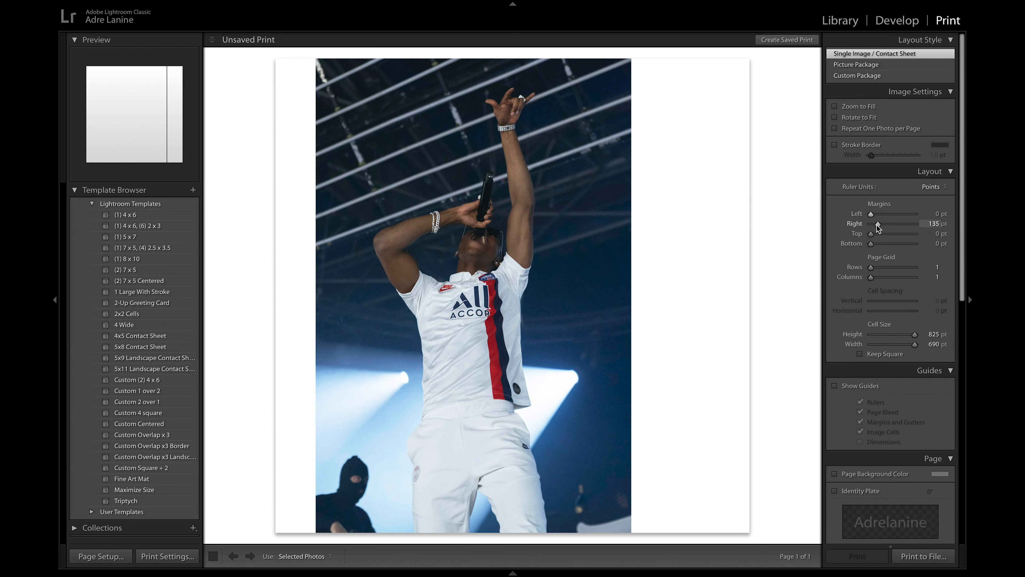
pyautogui.doubleClick(855, 223)
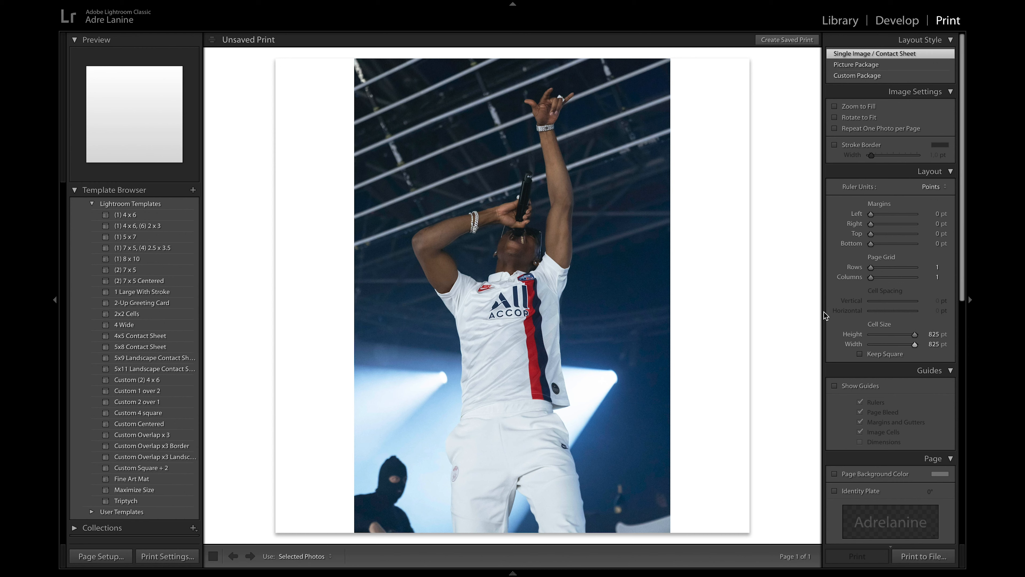
# Try Zoom to Fill and Rotate to Fit on the photo, turning each off again.
pyautogui.click(835, 107)
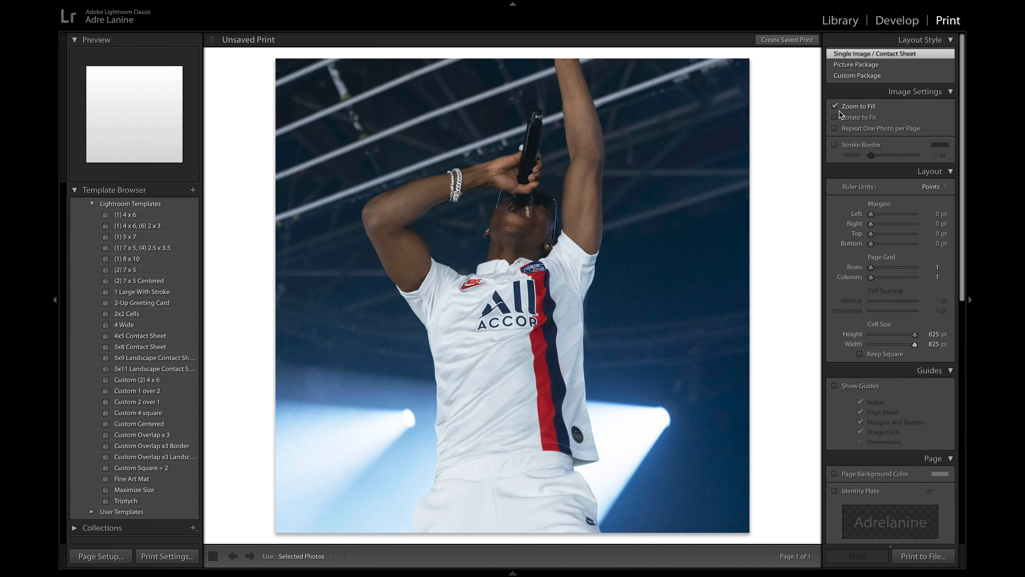
pyautogui.click(835, 106)
pyautogui.click(835, 117)
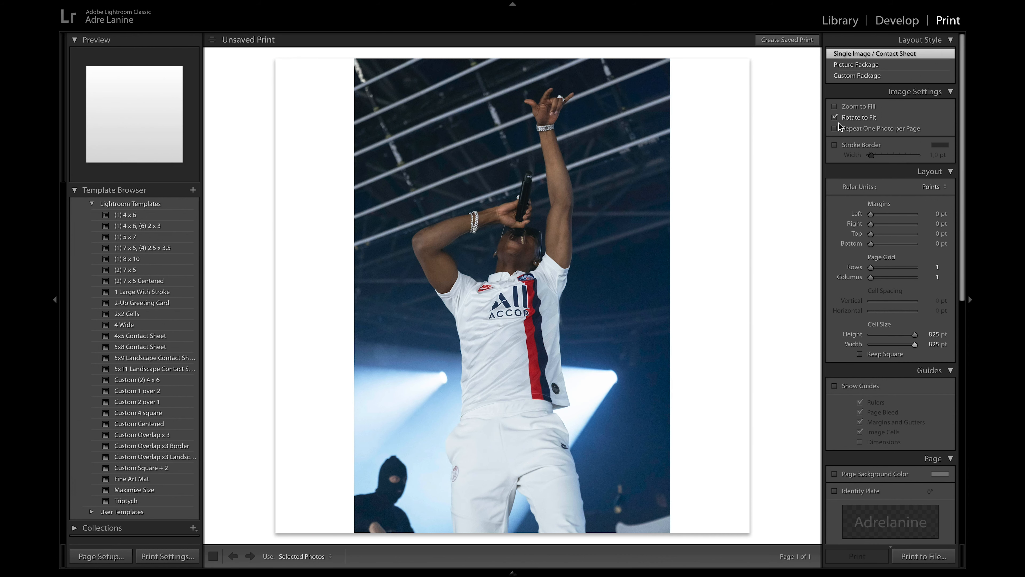
pyautogui.moveTo(872, 215)
pyautogui.mouseDown()
pyautogui.moveTo(883, 215)
pyautogui.moveTo(856, 217)
pyautogui.mouseUp()
pyautogui.moveTo(914, 334)
pyautogui.mouseDown()
pyautogui.moveTo(885, 335)
pyautogui.moveTo(915, 334)
pyautogui.mouseUp()
pyautogui.click(845, 119)
# Enable the page background color and set it to black.
pyautogui.scroll(-4, 871, 173)
pyautogui.scroll(-5, 873, 177)
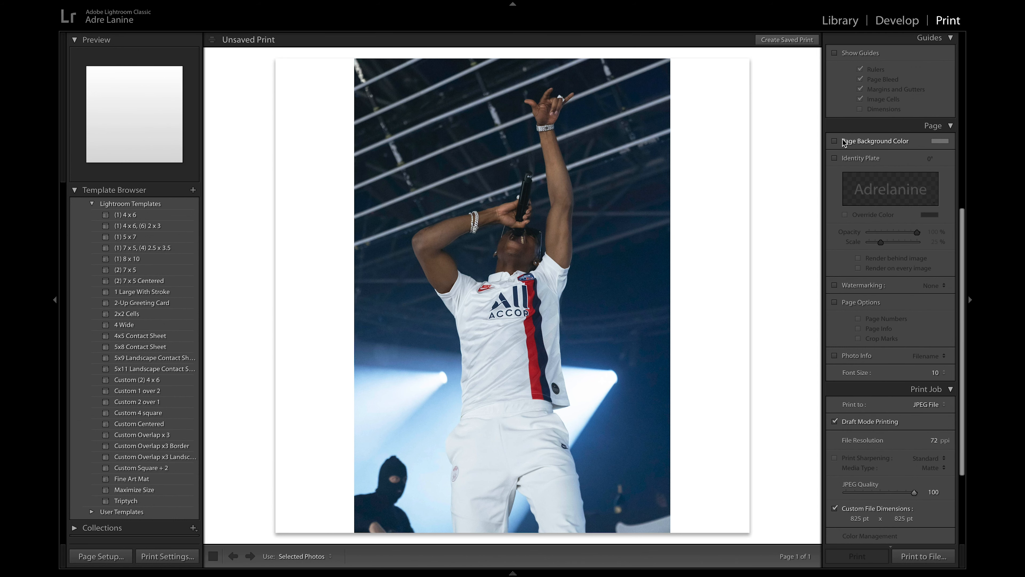
pyautogui.click(834, 141)
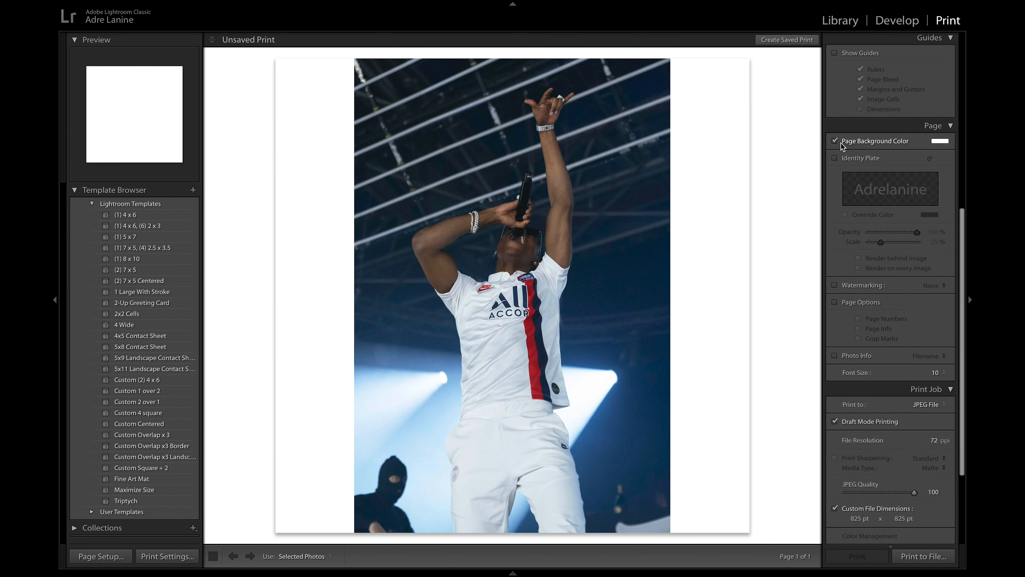
pyautogui.click(938, 141)
pyautogui.moveTo(703, 146); pyautogui.dragTo(680, 211)
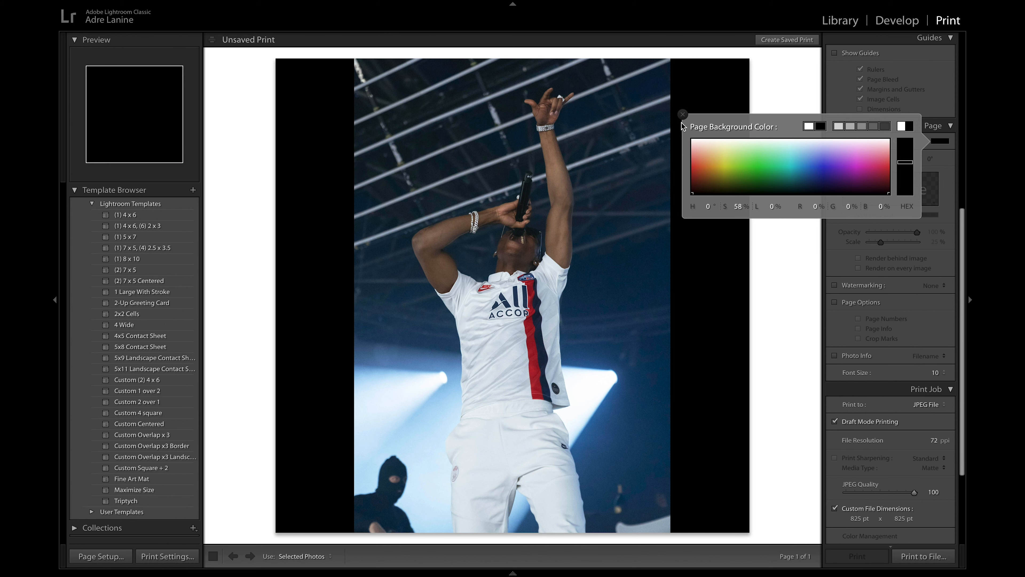
pyautogui.click(682, 114)
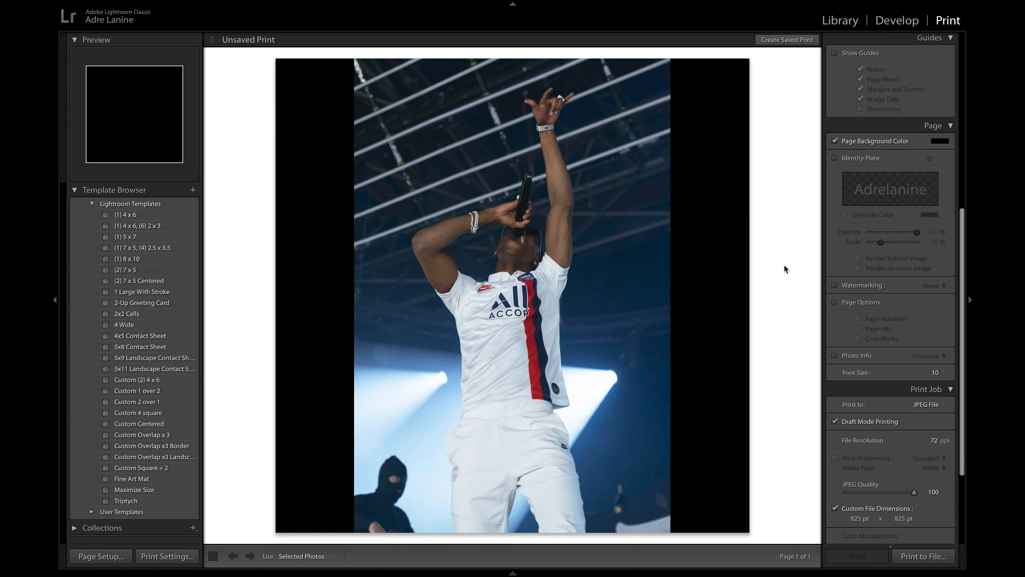
# Output the print job to a JPEG file with Draft Mode Printing and Print Sharpening turned off.
pyautogui.scroll(-3, 925, 329)
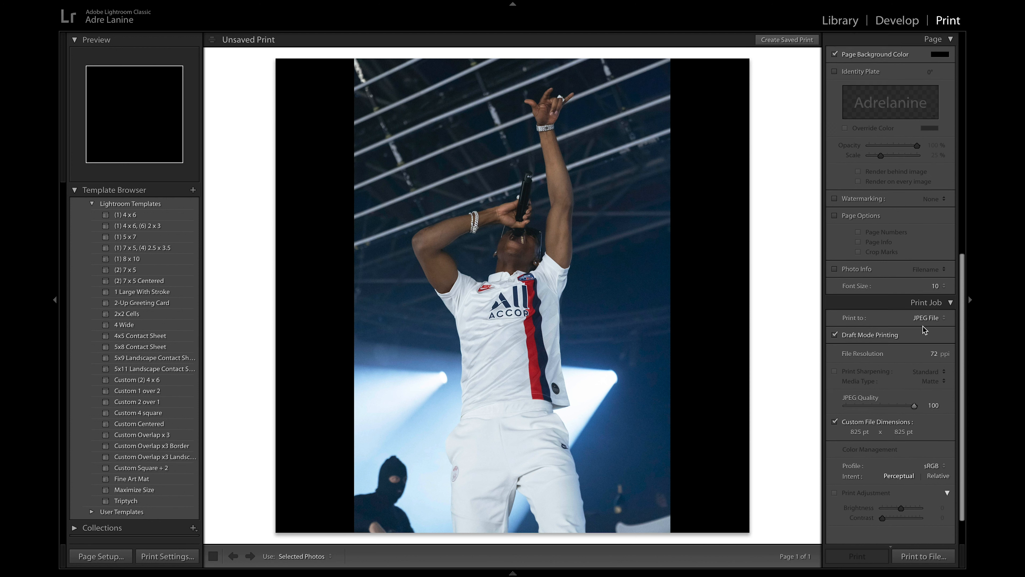
pyautogui.scroll(-1, 922, 326)
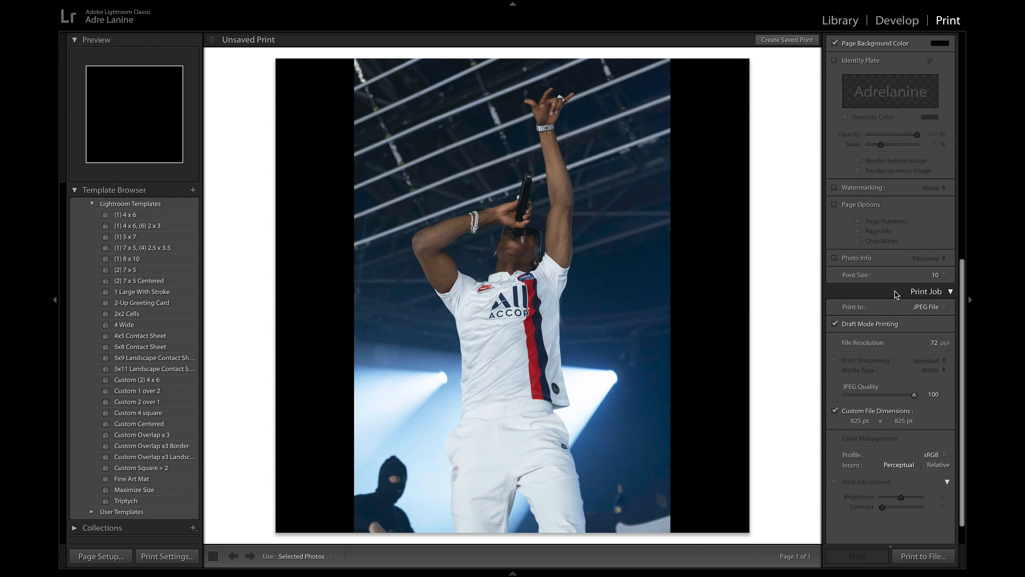
pyautogui.scroll(-2, 896, 283)
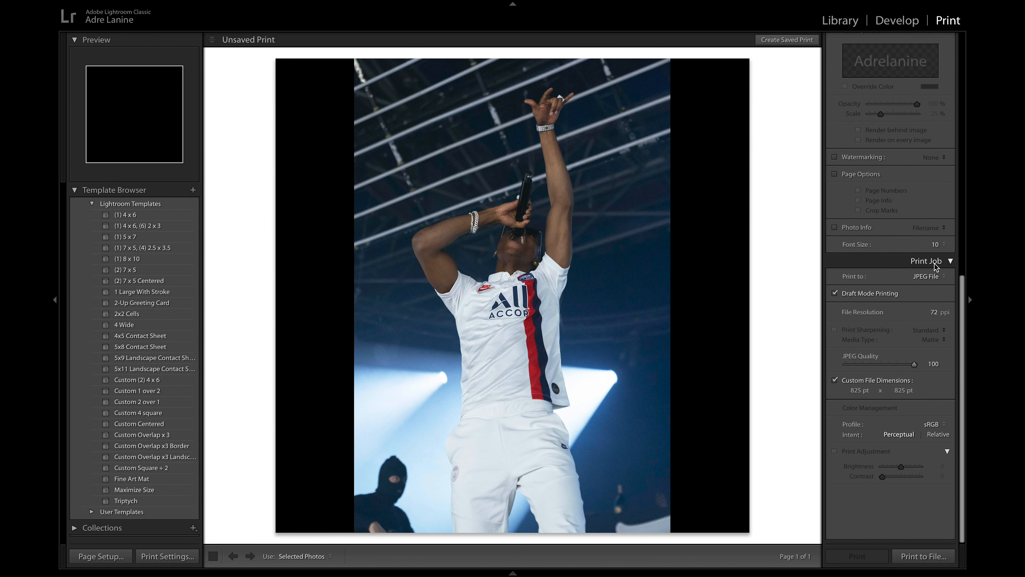
pyautogui.click(931, 277)
pyautogui.click(931, 279)
pyautogui.click(834, 294)
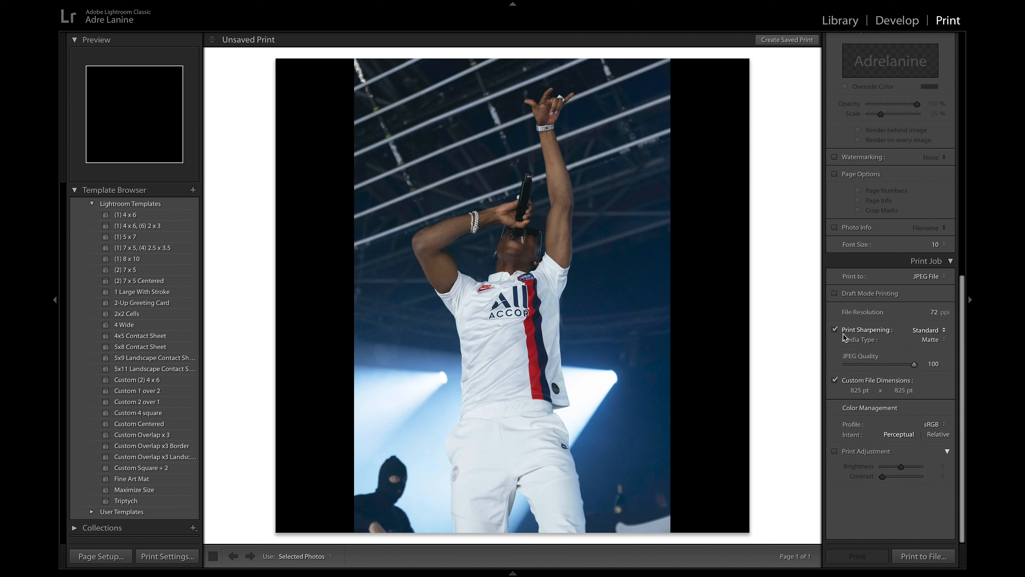
pyautogui.click(869, 333)
# Set the custom file dimensions to 1350 pt by 1080 pt.
pyautogui.click(856, 390)
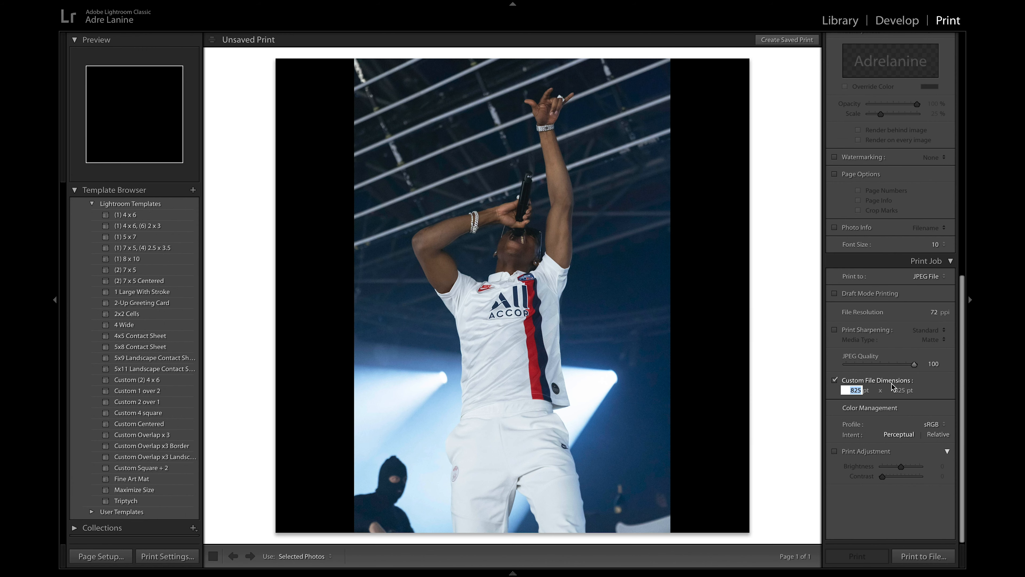
pyautogui.write('1350')
pyautogui.click(905, 390)
pyautogui.write('1080')
pyautogui.press('Return')
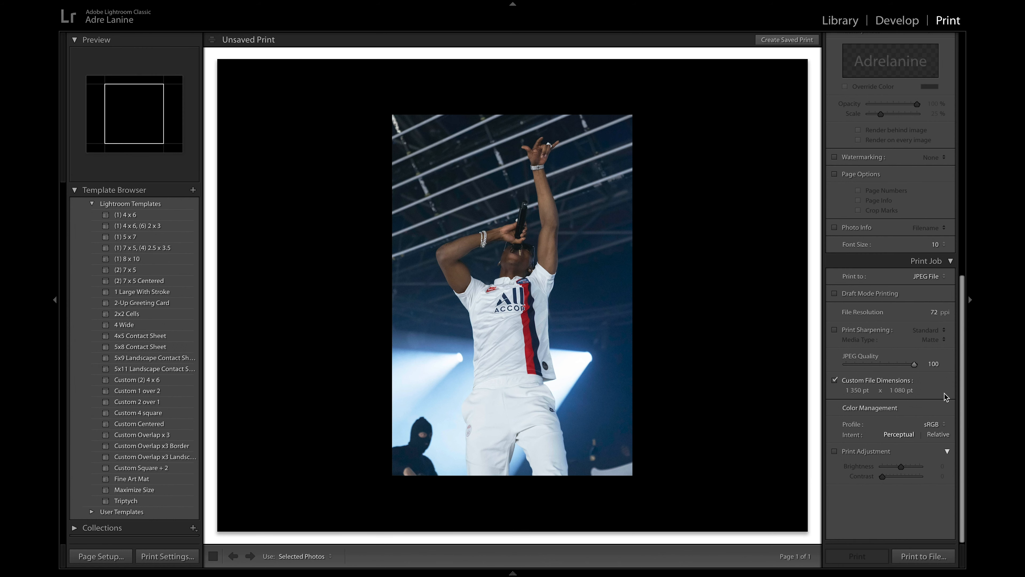
# Set the custom file dimensions to 1080 pt by 1350 pt and enlarge the cell size to the full 1350 pt height and 1080 pt width.
pyautogui.click(857, 392)
pyautogui.write('1080')
pyautogui.click(896, 392)
pyautogui.write('1350')
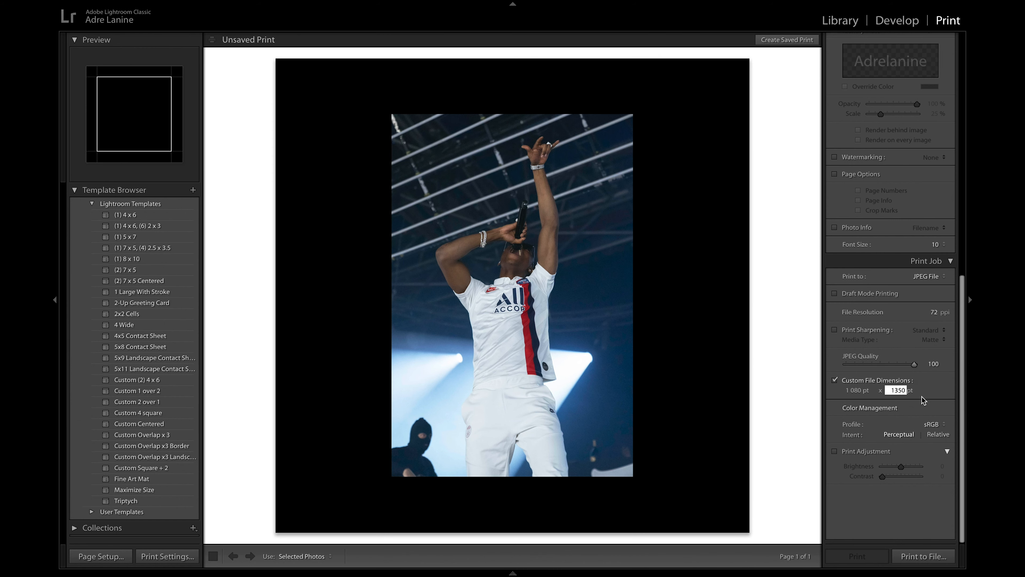
pyautogui.press('Return')
pyautogui.scroll(10, 927, 385)
pyautogui.moveTo(896, 233); pyautogui.dragTo(918, 243)
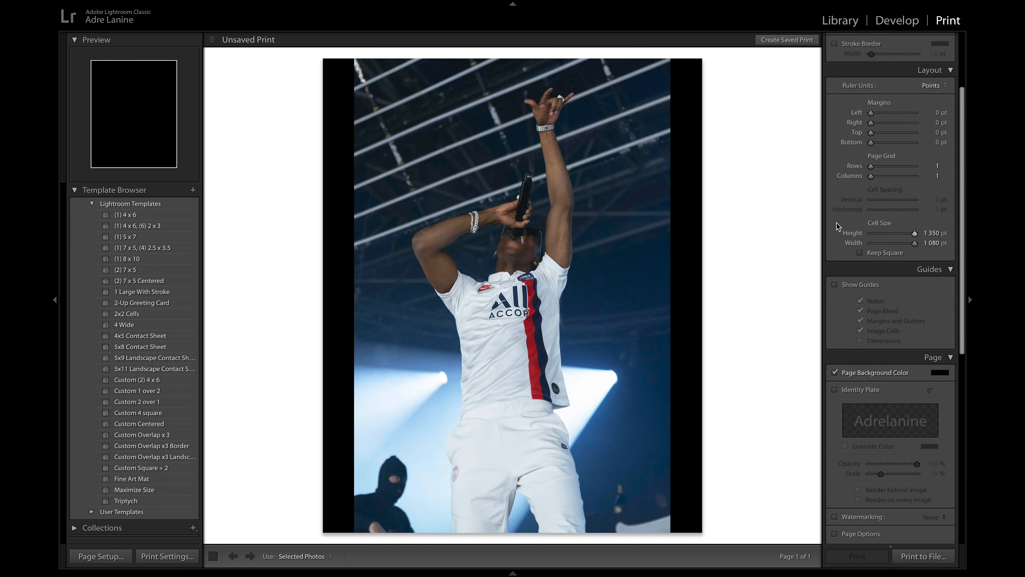
# Change the page background color to white.
pyautogui.click(938, 373)
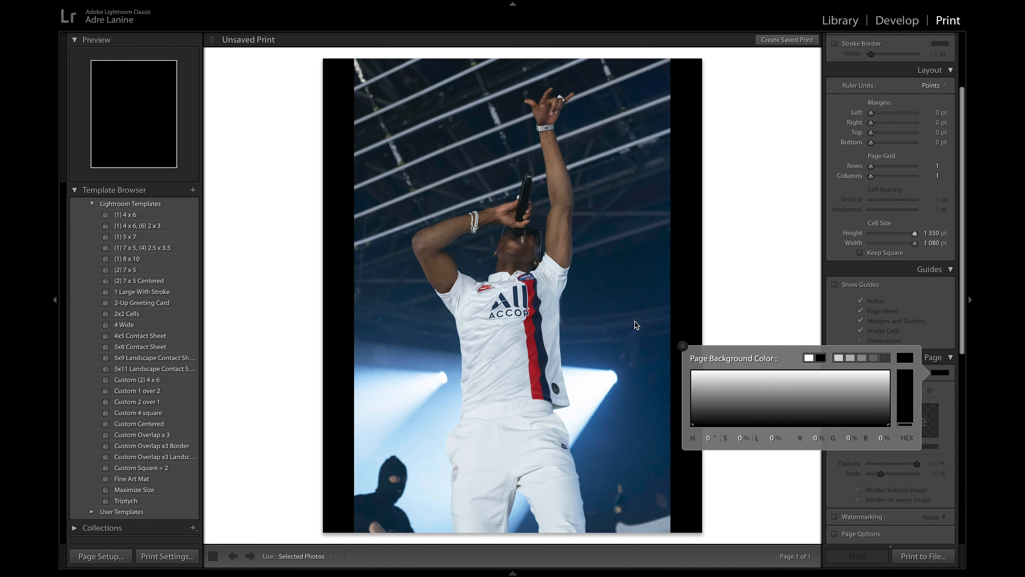
pyautogui.moveTo(718, 373); pyautogui.dragTo(690, 374)
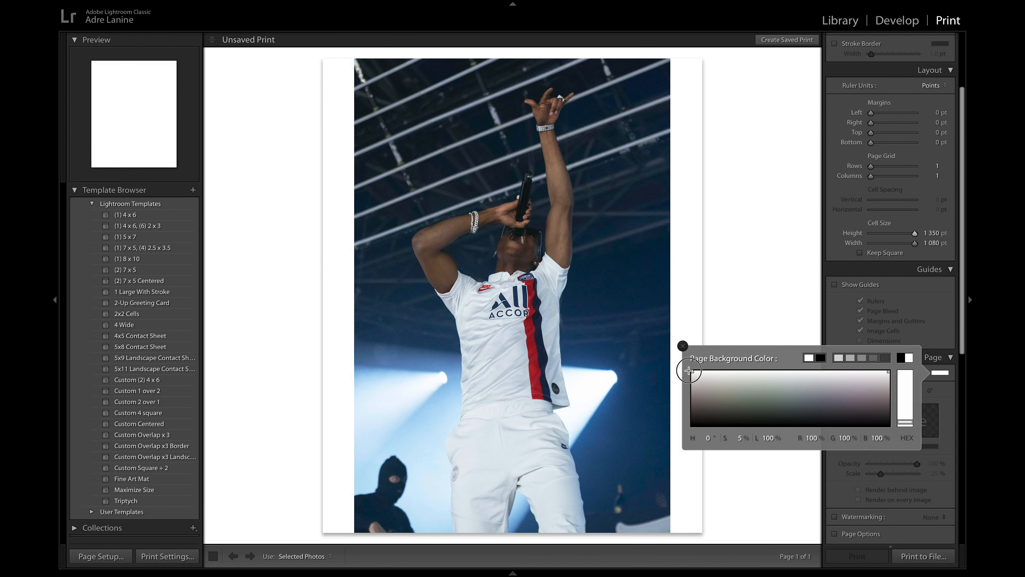
pyautogui.moveTo(903, 422); pyautogui.dragTo(906, 444)
pyautogui.click(682, 346)
# Make the output square by setting the second custom file dimension to 1080 pt.
pyautogui.scroll(-10, 840, 356)
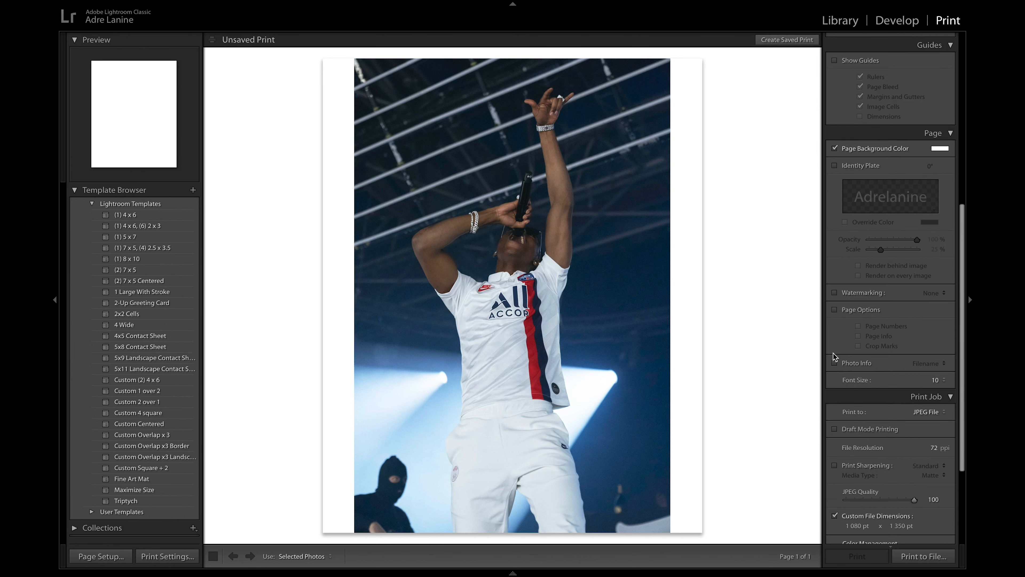
pyautogui.scroll(1, 840, 355)
pyautogui.click(900, 390)
pyautogui.write('1 080')
pyautogui.press('Return')
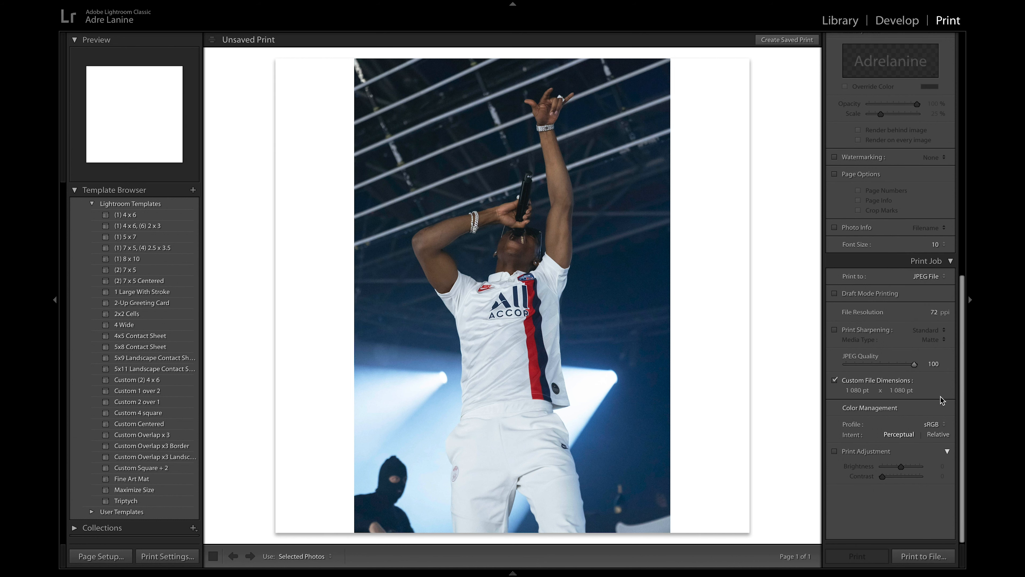
# Change the workspace background surrounding the page to dark gray.
pyautogui.rightClick(758, 159)
pyautogui.click(781, 190)
pyautogui.rightClick(798, 204)
pyautogui.click(811, 239)
# Set the custom file height to 1350 pt and enlarge the cell height to 1350 pt to fill the page.
pyautogui.click(901, 390)
pyautogui.write('1350')
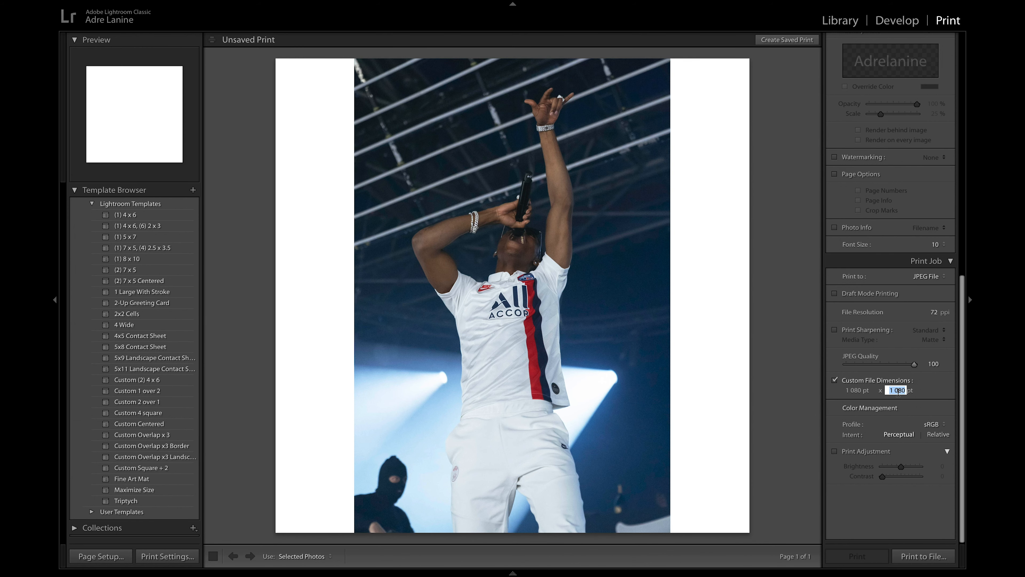
pyautogui.press('Return')
pyautogui.scroll(10, 922, 159)
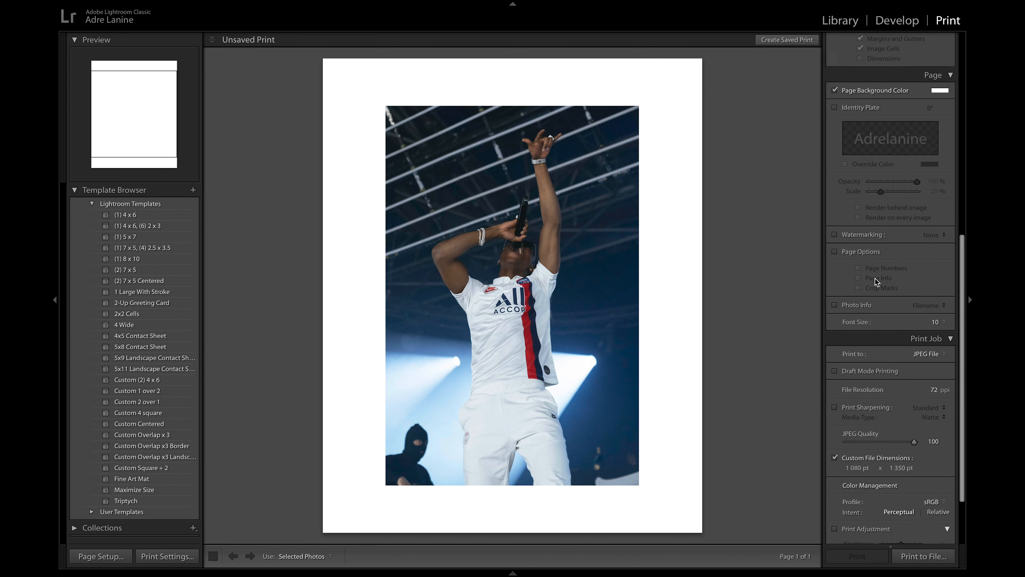
pyautogui.moveTo(905, 124); pyautogui.dragTo(918, 124)
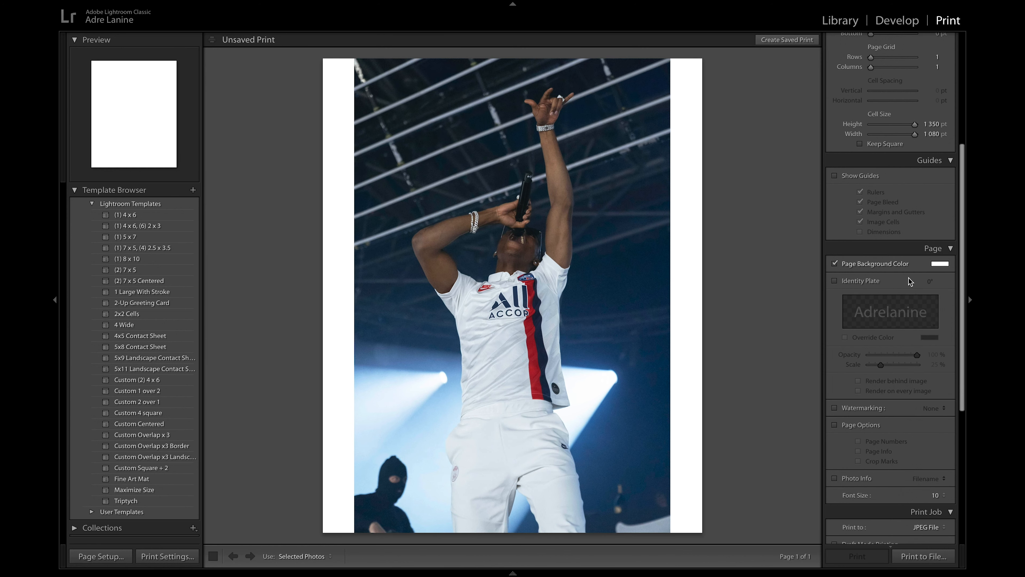
# Set the custom file height to 1080 pt for a square page.
pyautogui.scroll(-10, 908, 344)
pyautogui.click(899, 388)
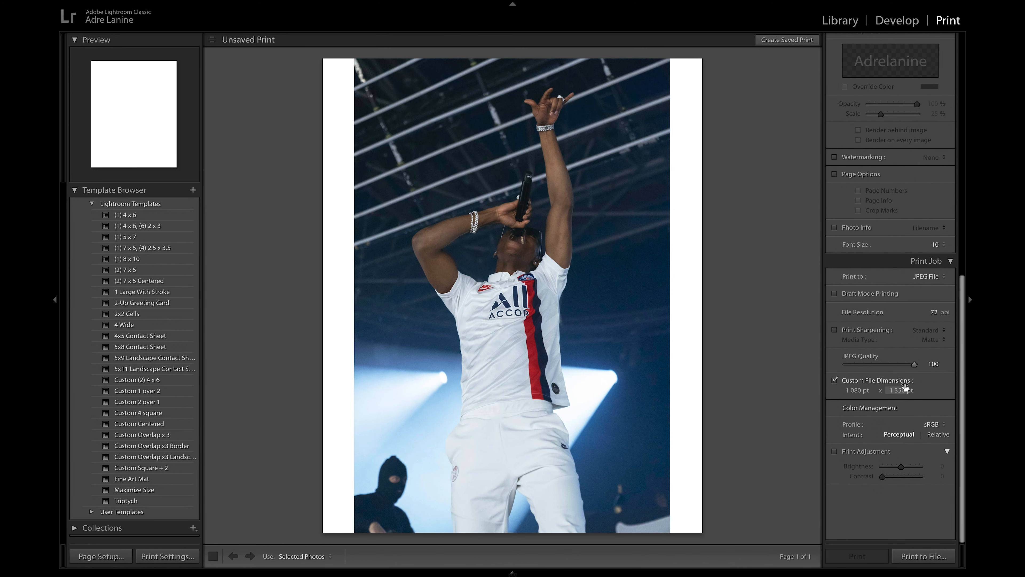
pyautogui.write('1080')
pyautogui.press('Return')
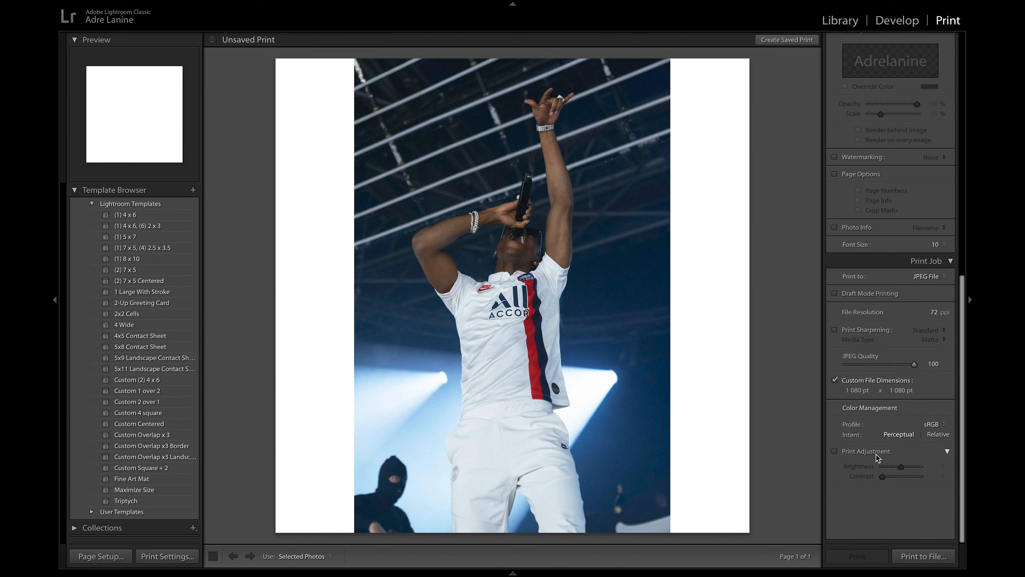
# Print the layout to a file named koba-la-d-crop-vertical-insta in the EXPORTS folder.
pyautogui.click(916, 555)
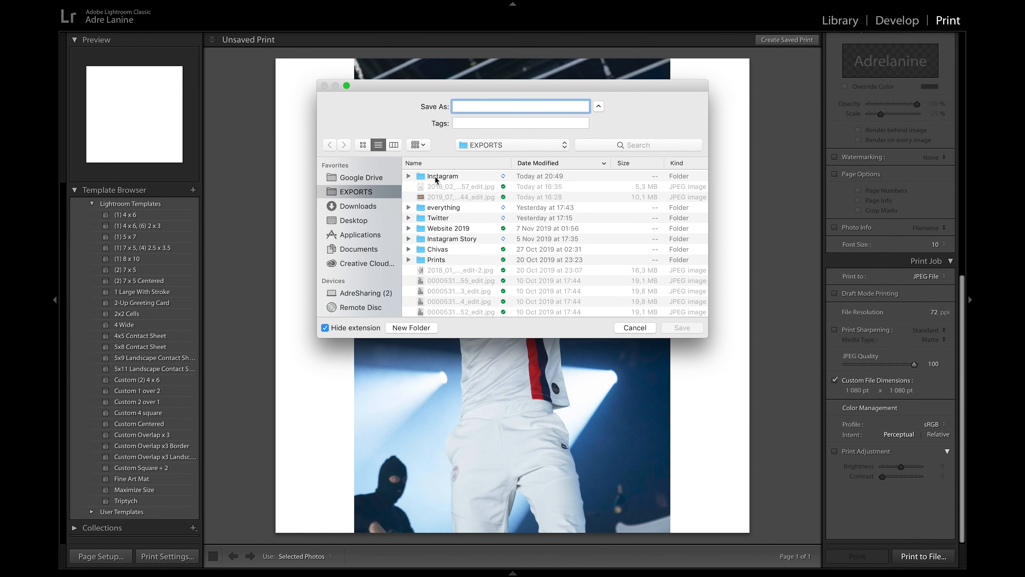
pyautogui.write('koba-la-d-crop-verti')
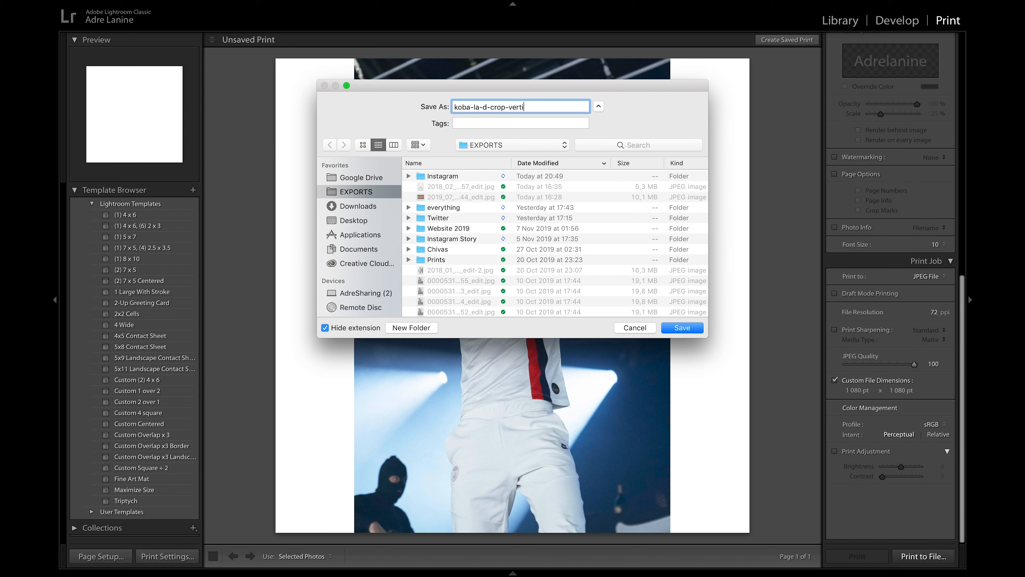
pyautogui.write('cal-insta')
pyautogui.press('Return')
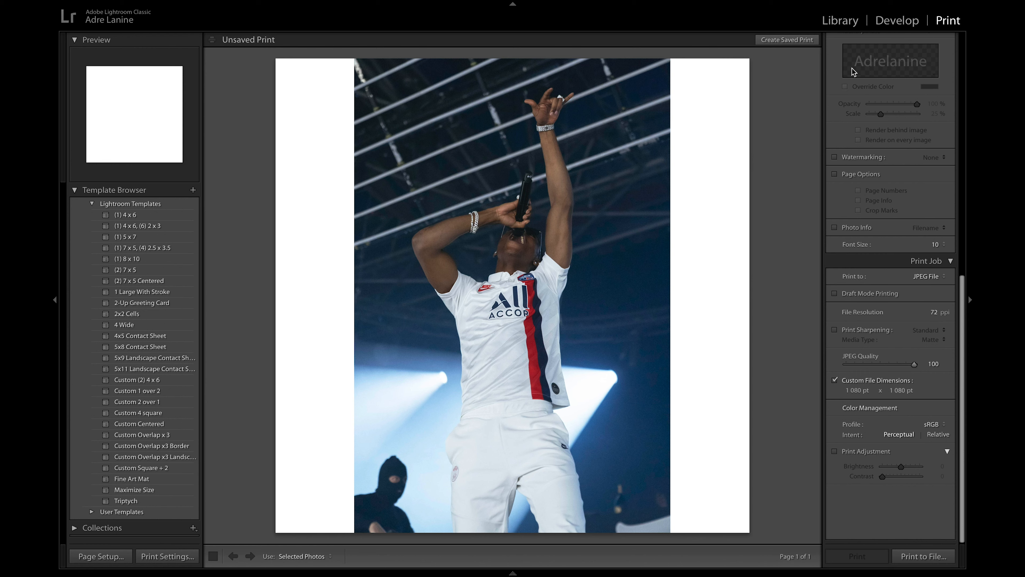
# Apply the user template New insta 3x3 to the selected photos.
pyautogui.scroll(10, 904, 190)
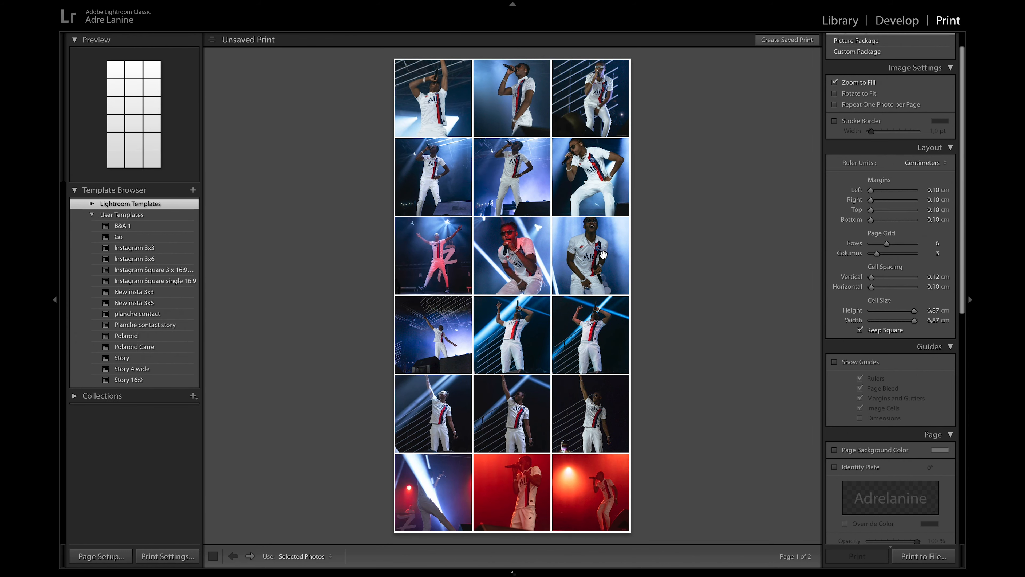
pyautogui.click(154, 294)
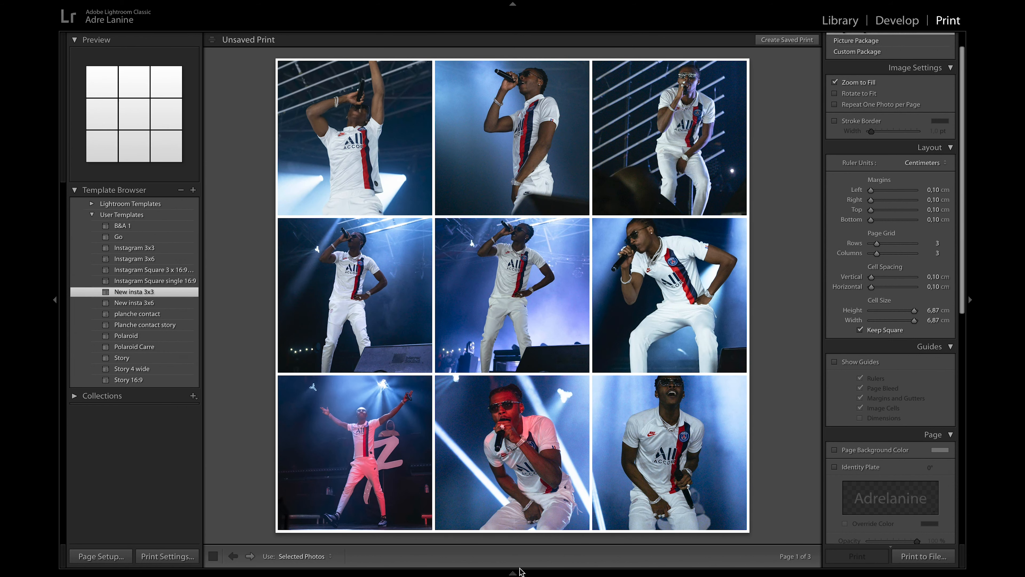
# Deselect photos 33, 34, 41, 42 and 43 in the filmstrip to drop them from the 3x3 grid.
pyautogui.moveTo(522, 572)
pyautogui.keyDown('super'); pyautogui.click(513, 537); pyautogui.keyUp('super')
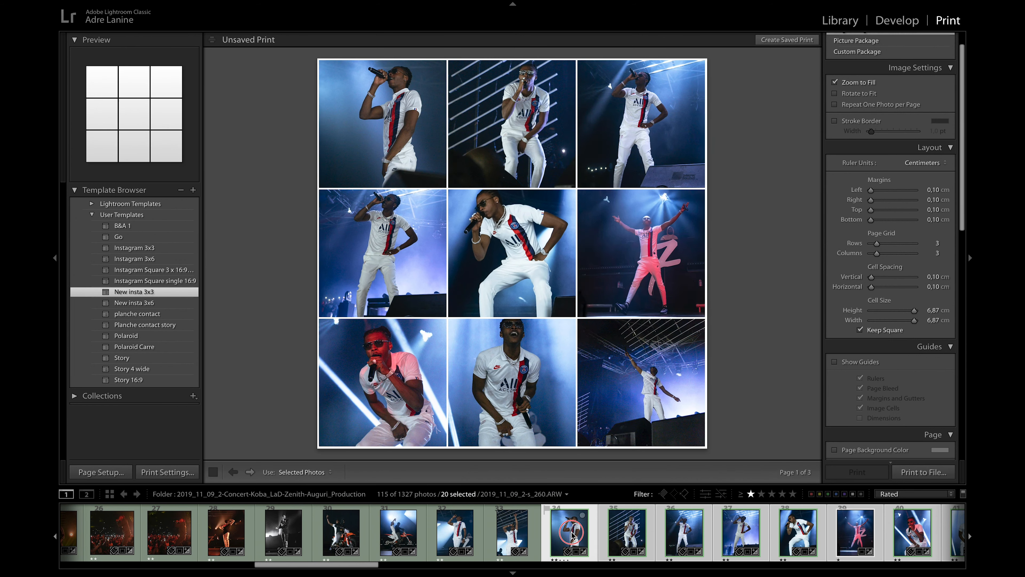
pyautogui.keyDown('super'); pyautogui.click(567, 535); pyautogui.keyUp('super')
pyautogui.hscroll(15, 614, 537)
pyautogui.keyDown('super'); pyautogui.click(475, 534); pyautogui.keyUp('super')
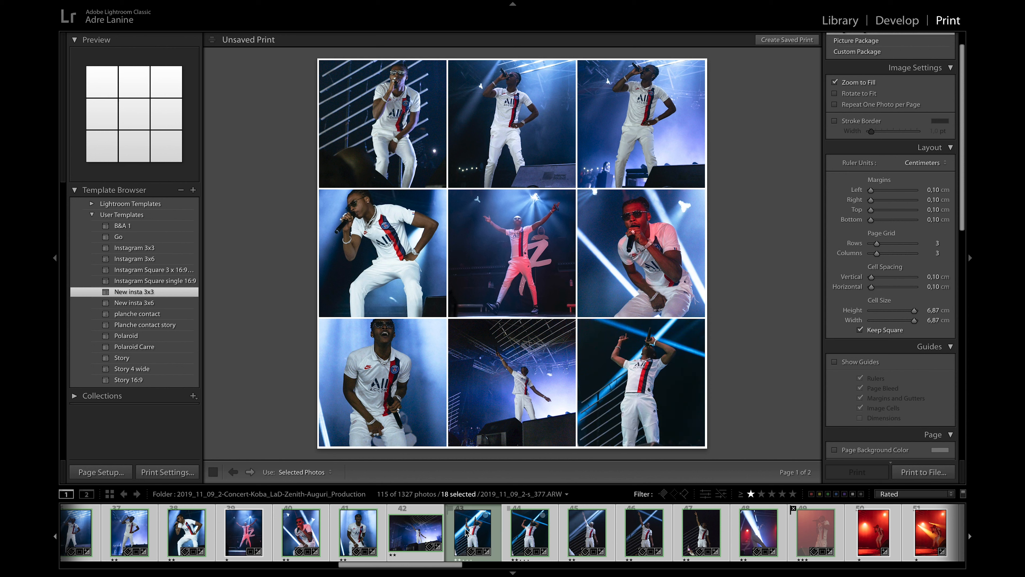
pyautogui.keyDown('super'); pyautogui.click(429, 533); pyautogui.keyUp('super')
pyautogui.keyDown('super'); pyautogui.click(358, 532); pyautogui.keyUp('super')
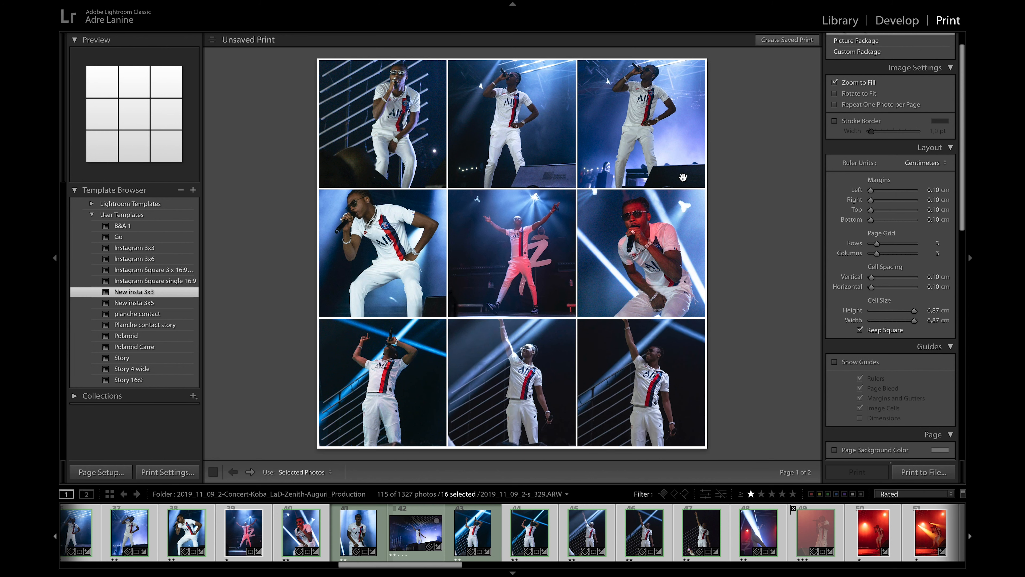